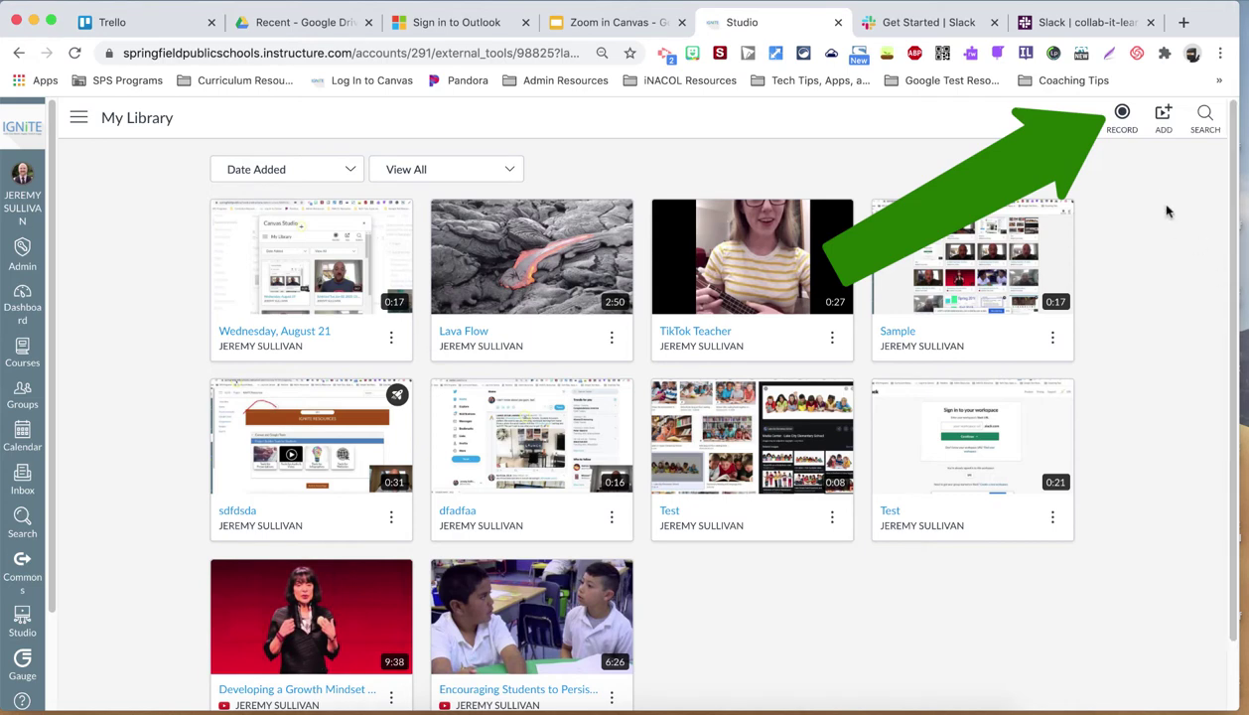
# Pick Screen Capture from the RECORD menu to bring up the download prompt.
pyautogui.click(1123, 126)
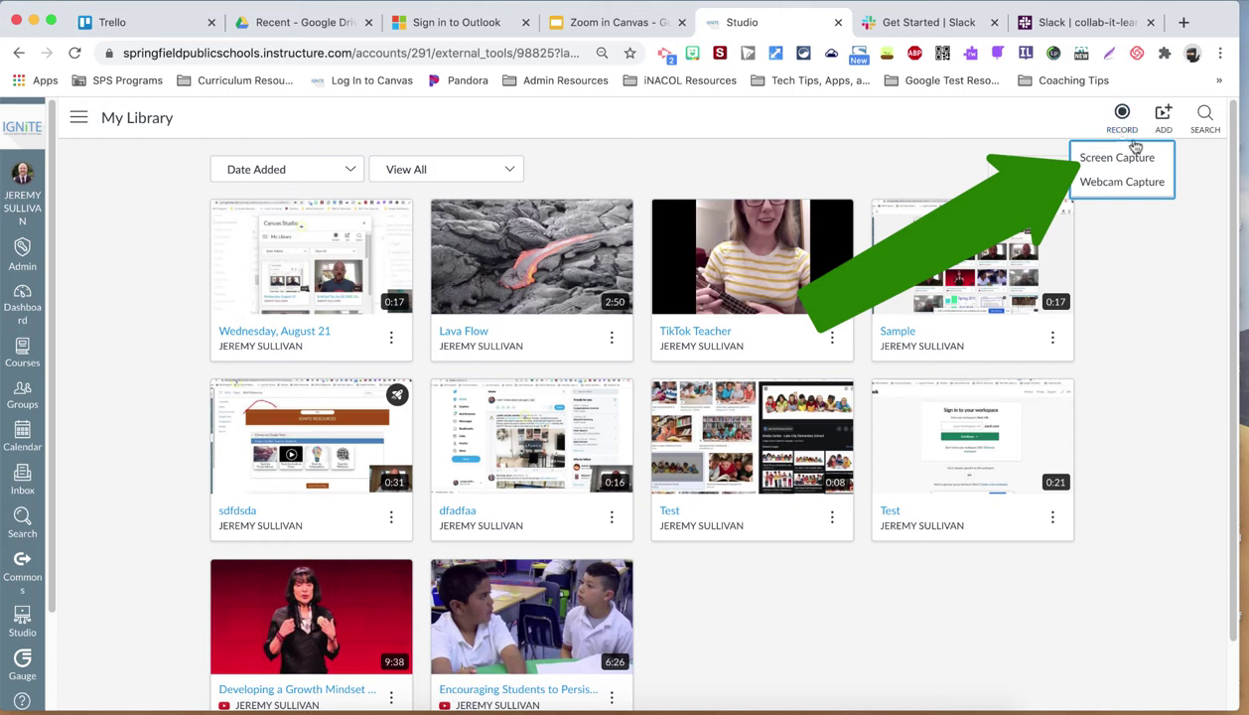
pyautogui.click(1138, 156)
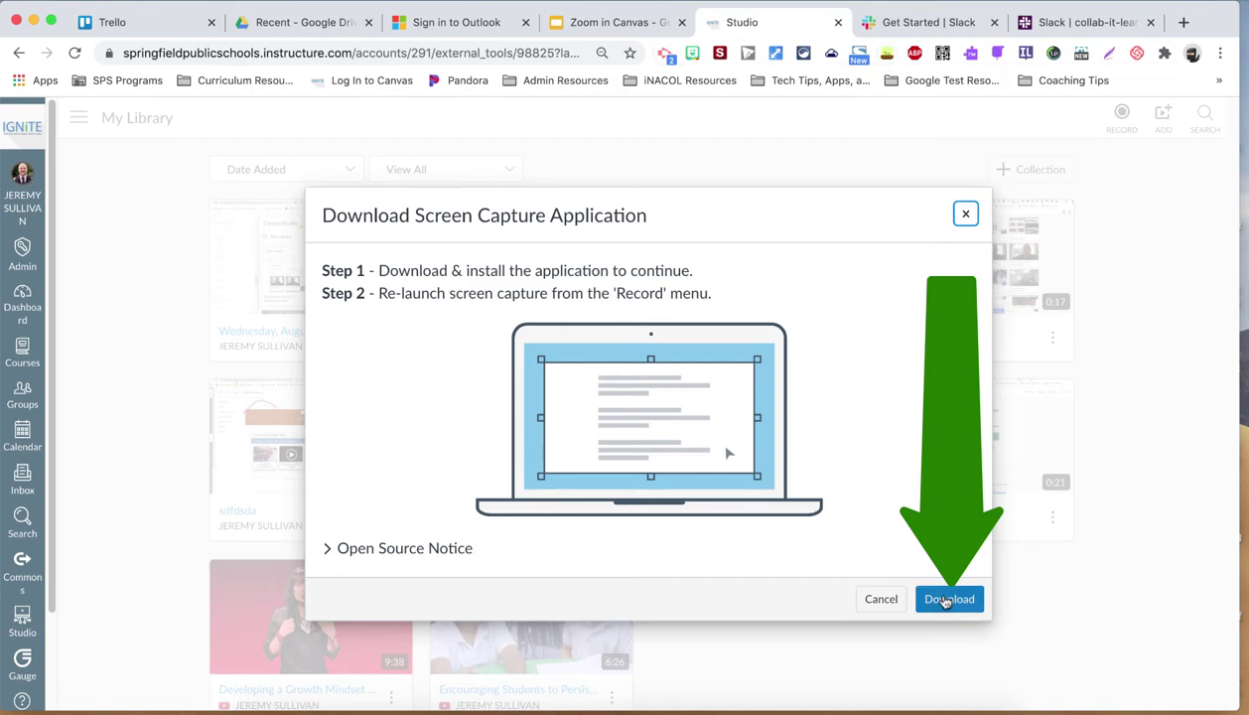
# Download and open the screen recorder launcher .dmg, allow it, and acknowledge 'Screen recorder ready'.
pyautogui.click(943, 599)
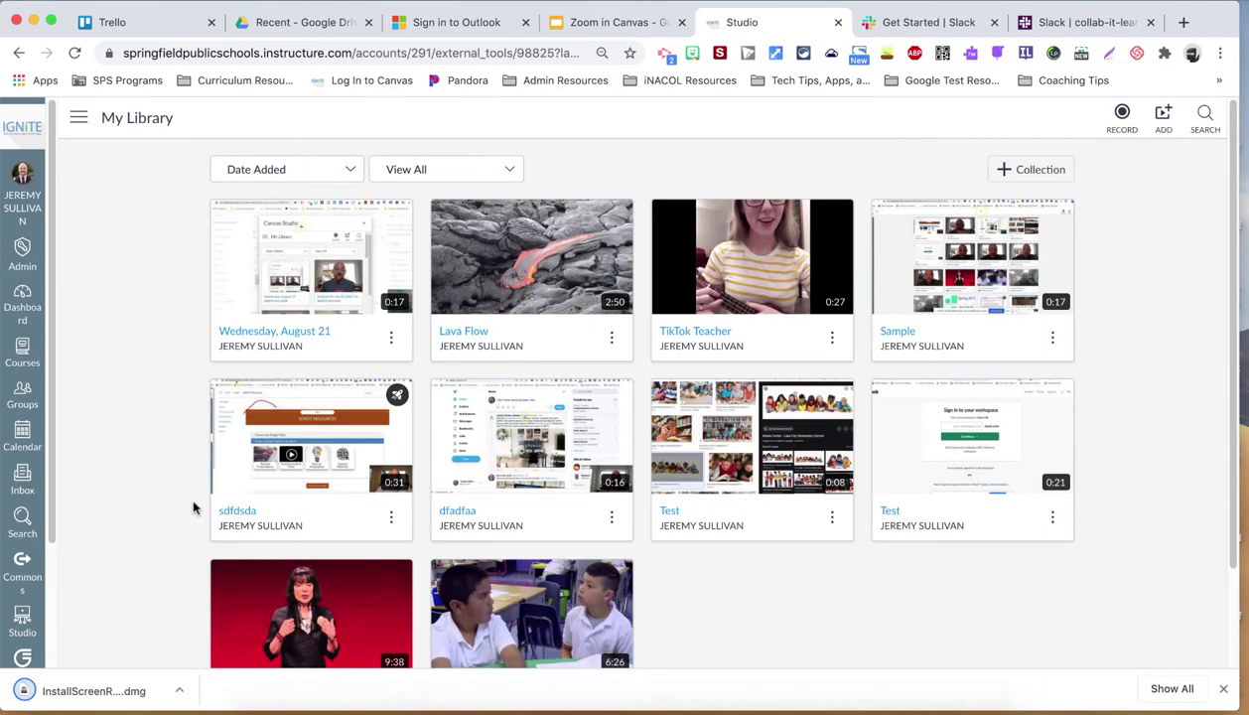
pyautogui.click(133, 687)
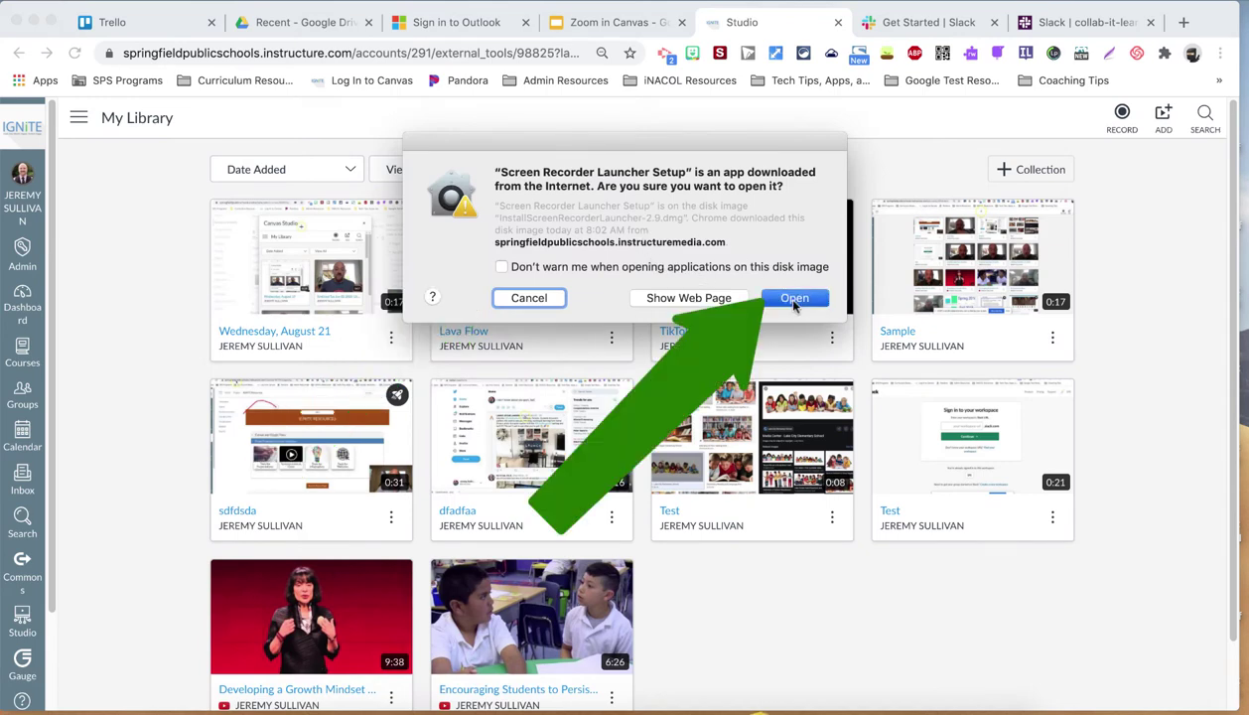
pyautogui.click(792, 298)
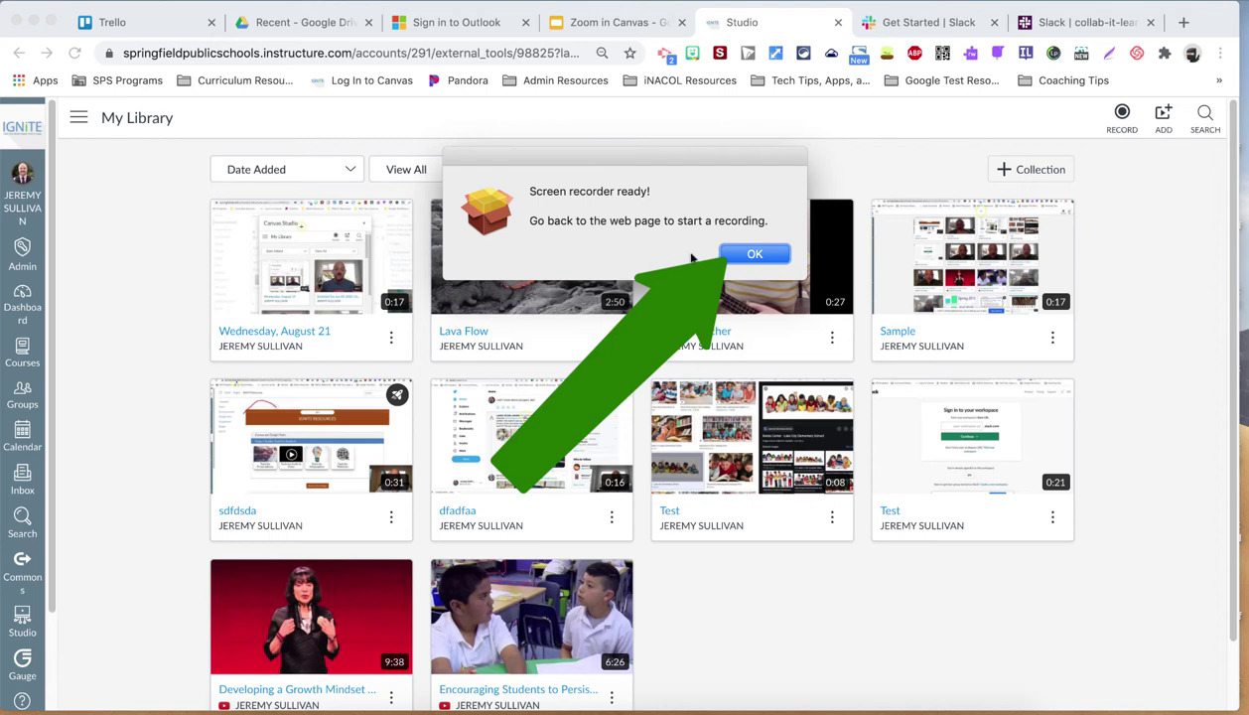
pyautogui.click(745, 255)
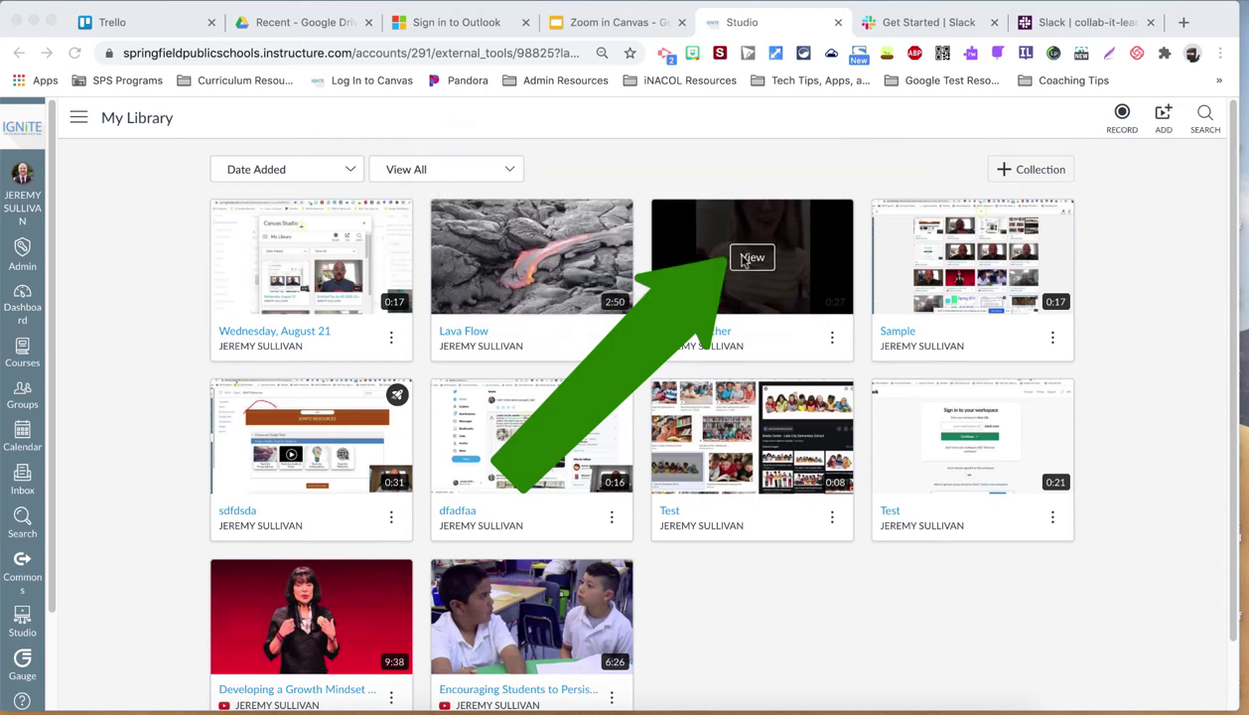
# Choose RECORD > Screen Capture again and allow the recorder launcher to open.
pyautogui.click(1122, 115)
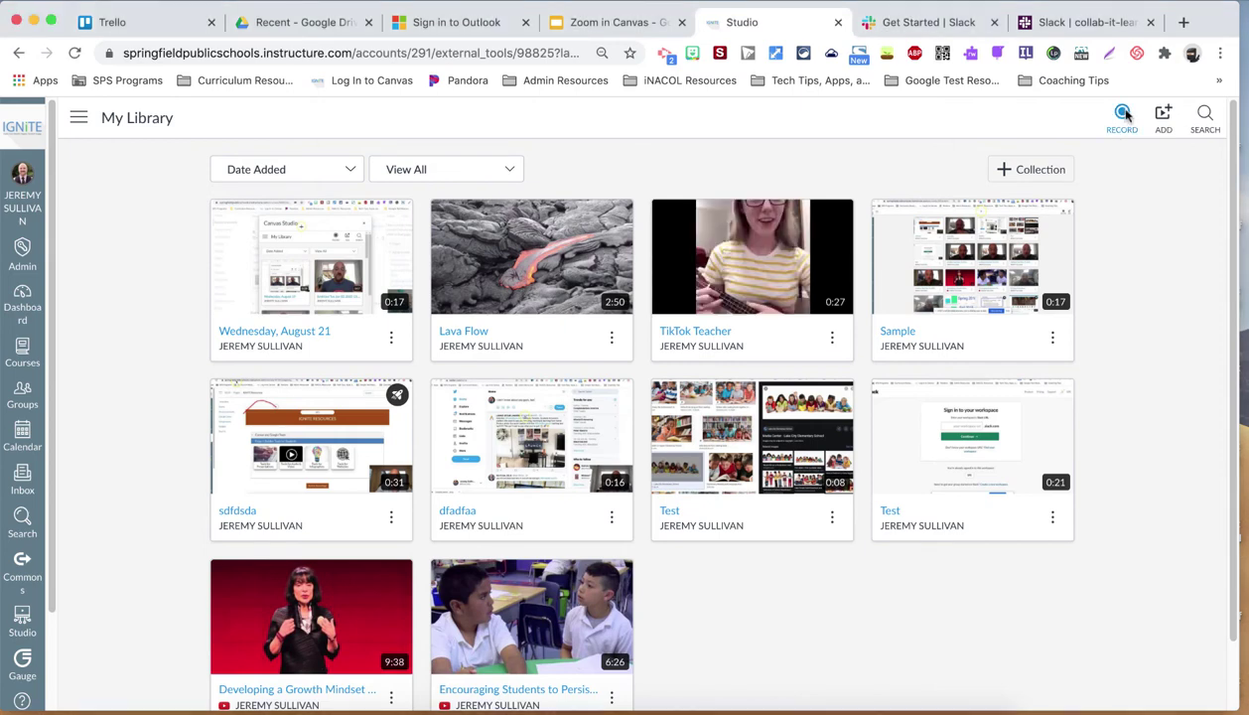
pyautogui.click(1125, 117)
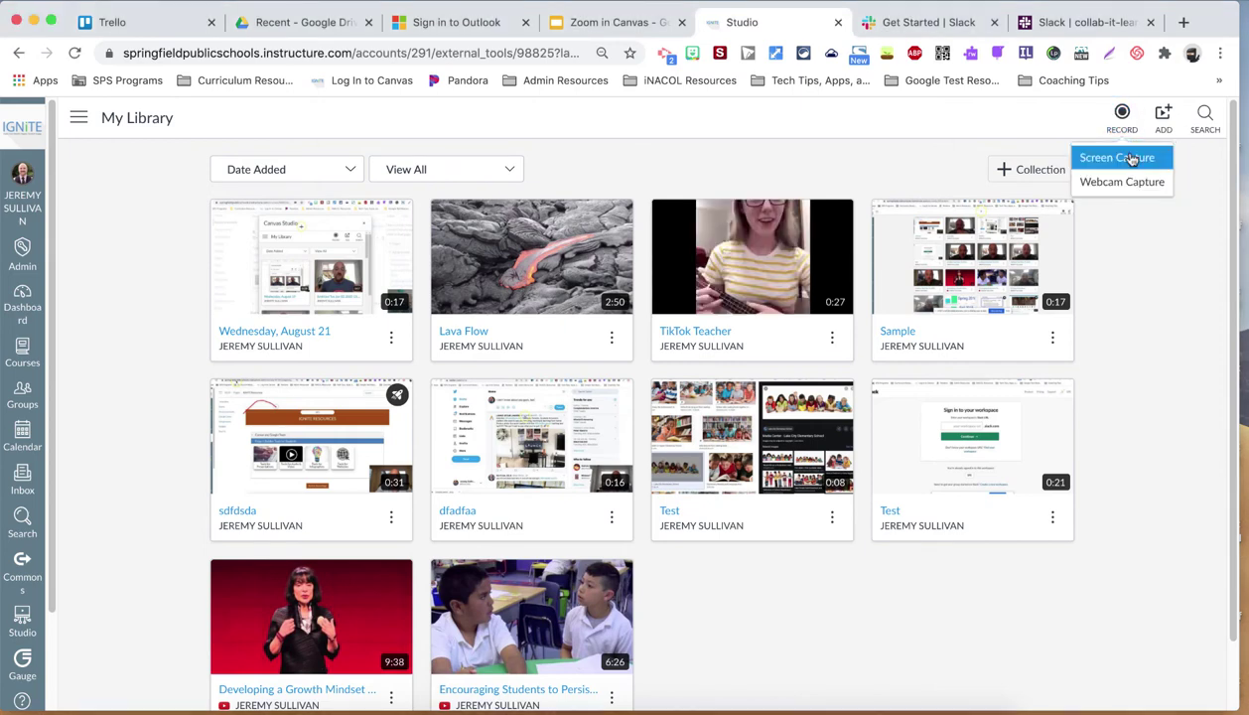
pyautogui.click(1130, 159)
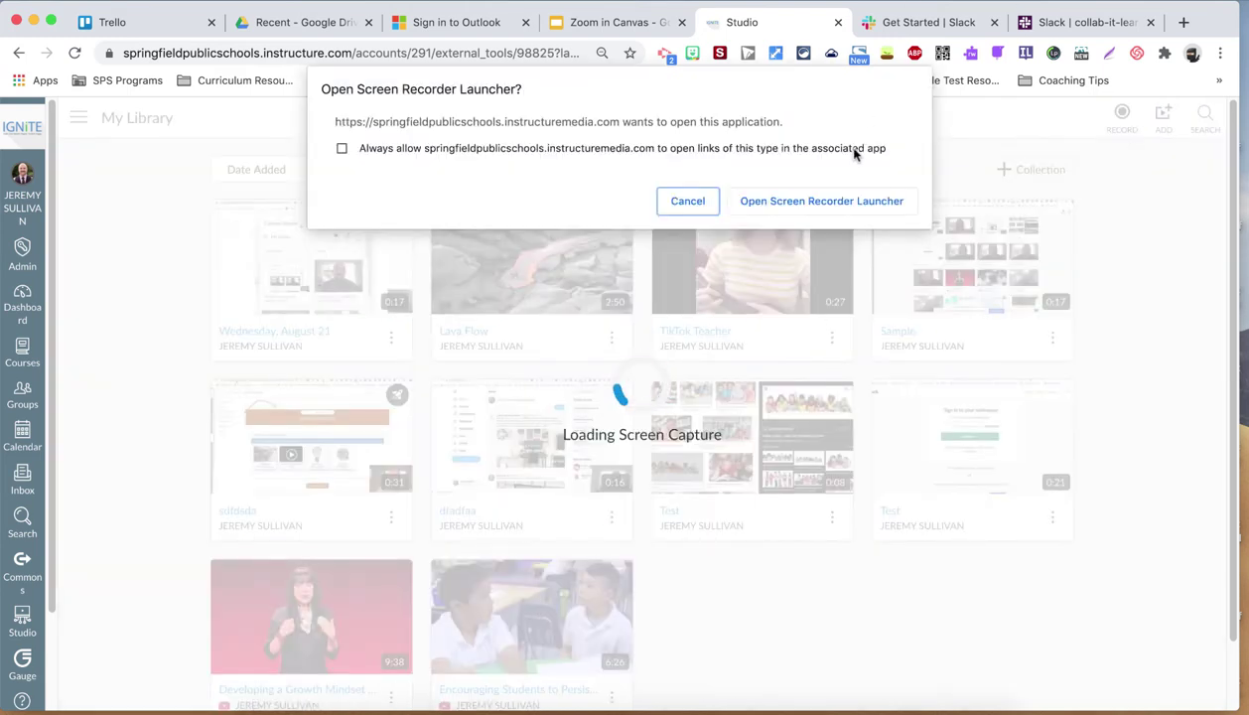
pyautogui.click(822, 202)
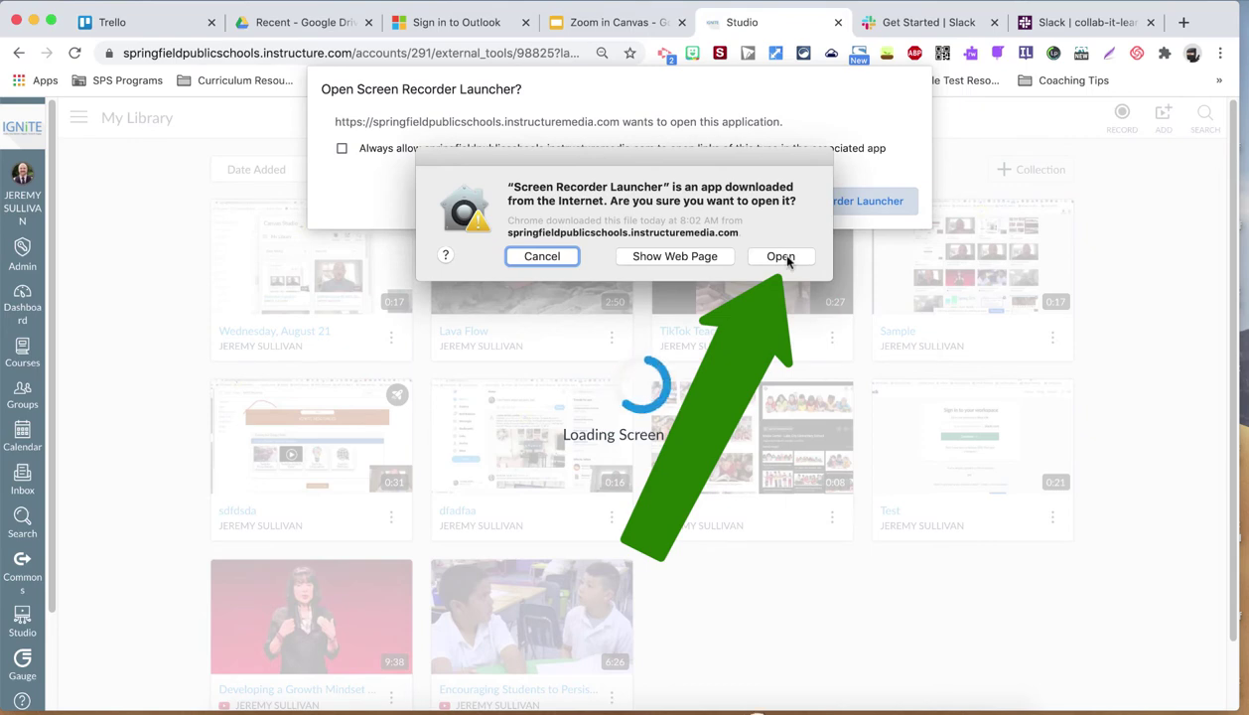
pyautogui.click(786, 258)
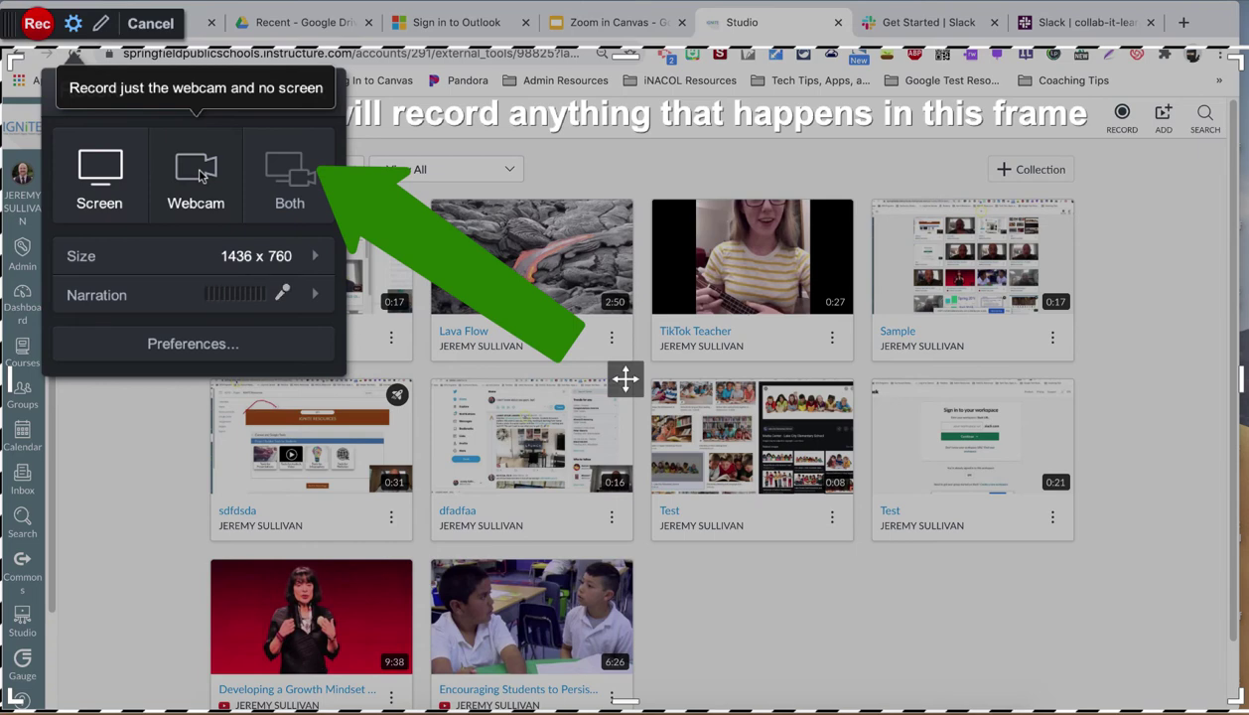
# Select Both mode for screen plus webcam and start recording.
pyautogui.click(271, 182)
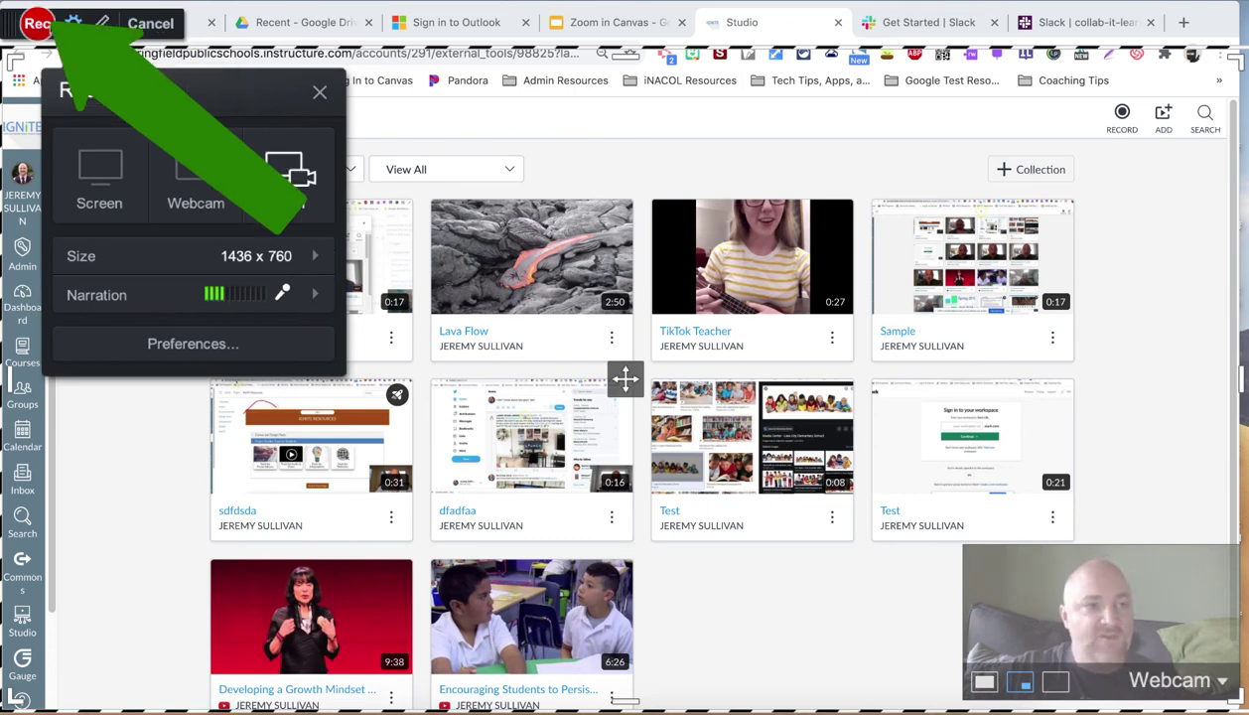
pyautogui.click(36, 23)
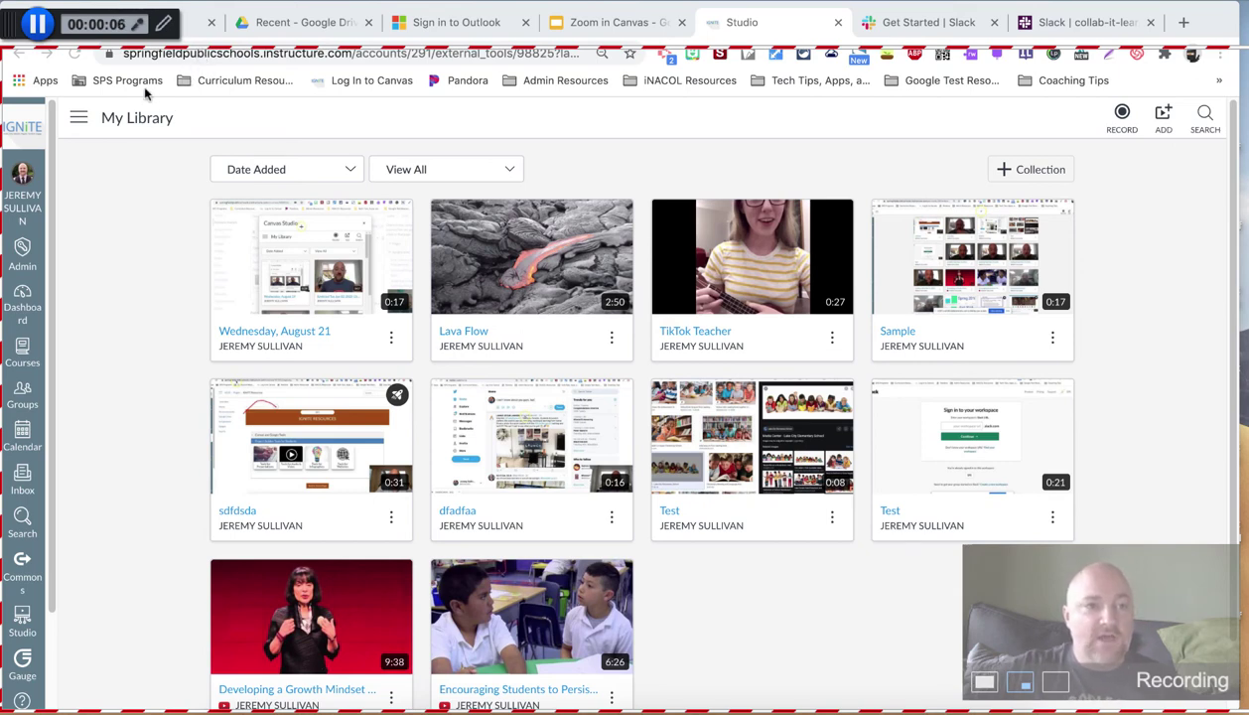
# Draw red boxes around the Wednesday, August 21 card and the Test card.
pyautogui.click(166, 24)
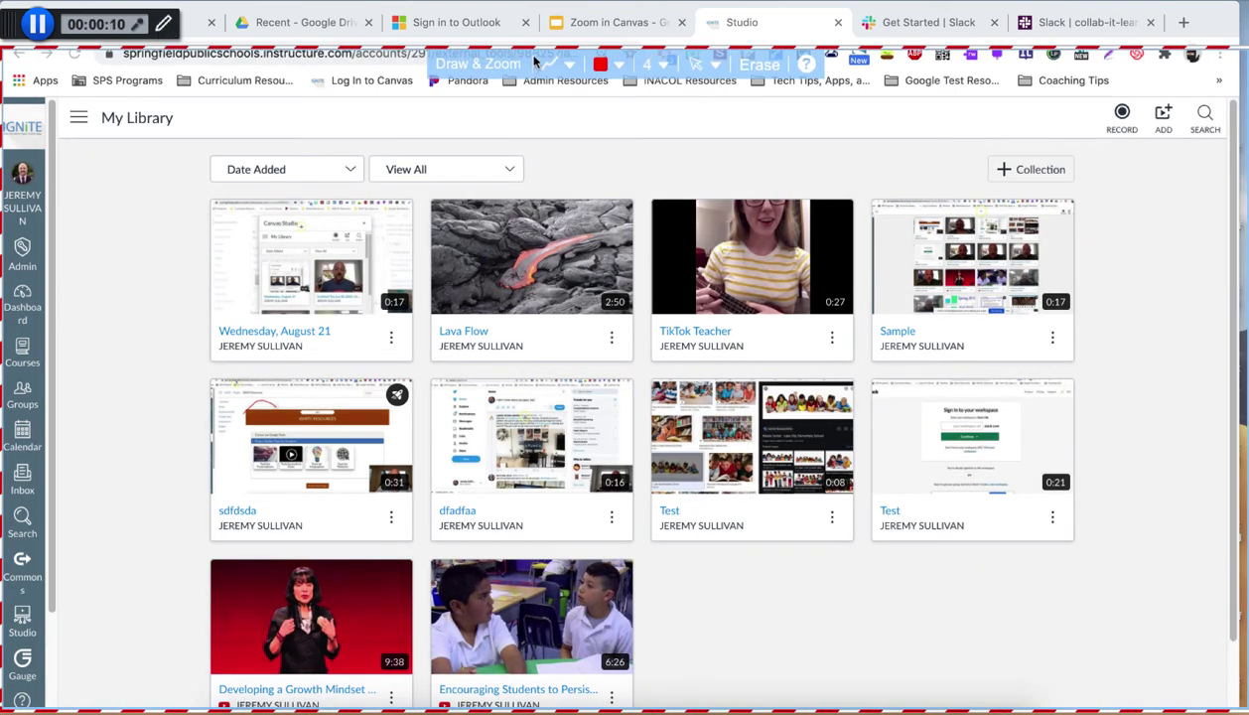
pyautogui.moveTo(149, 227); pyautogui.dragTo(425, 59)
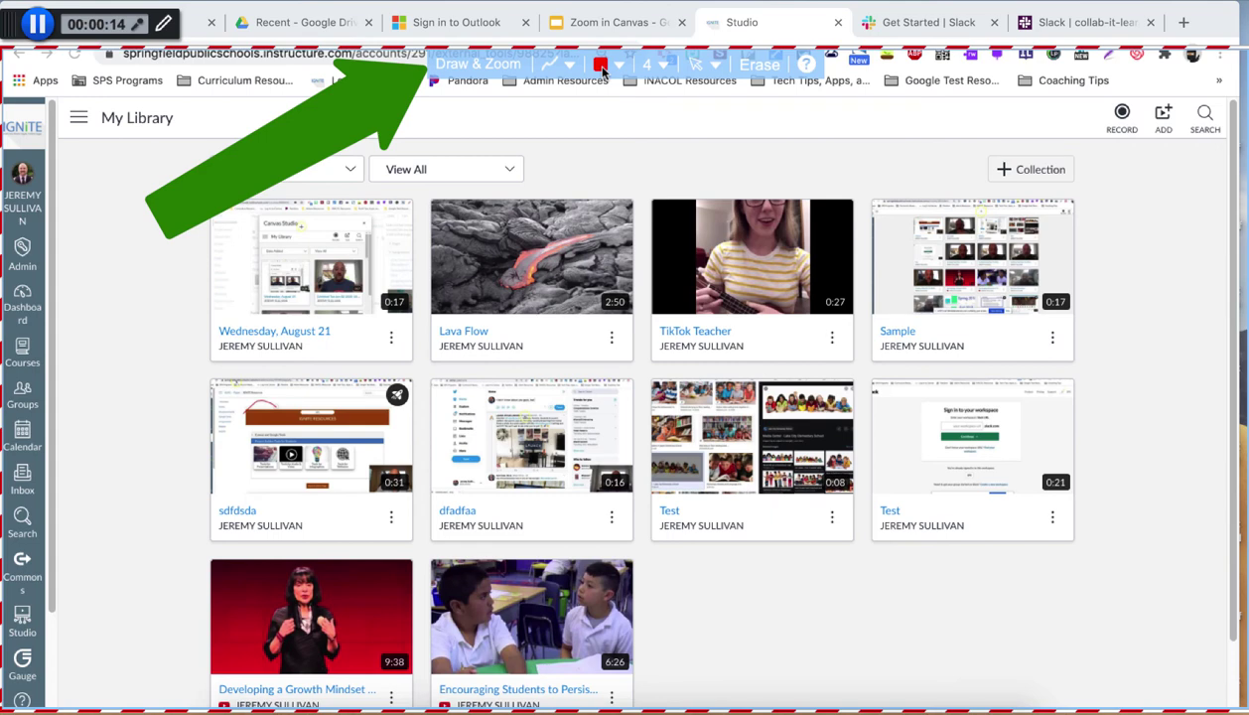
pyautogui.click(569, 66)
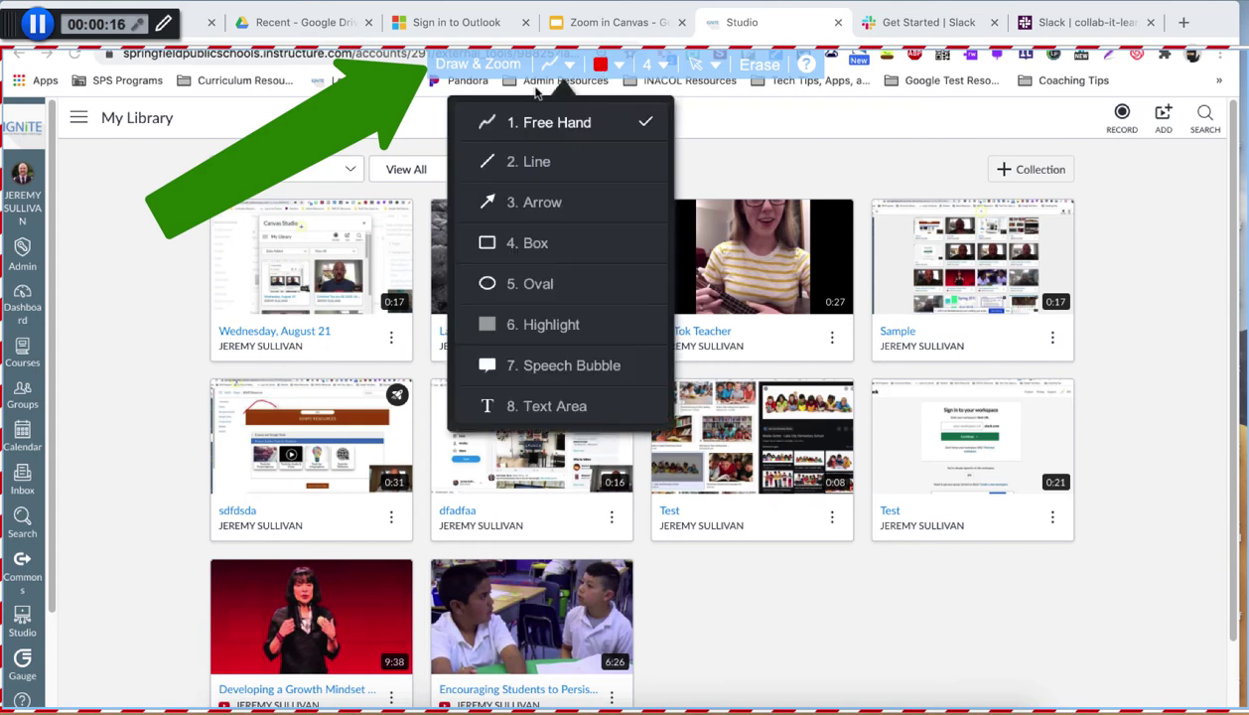
pyautogui.click(537, 243)
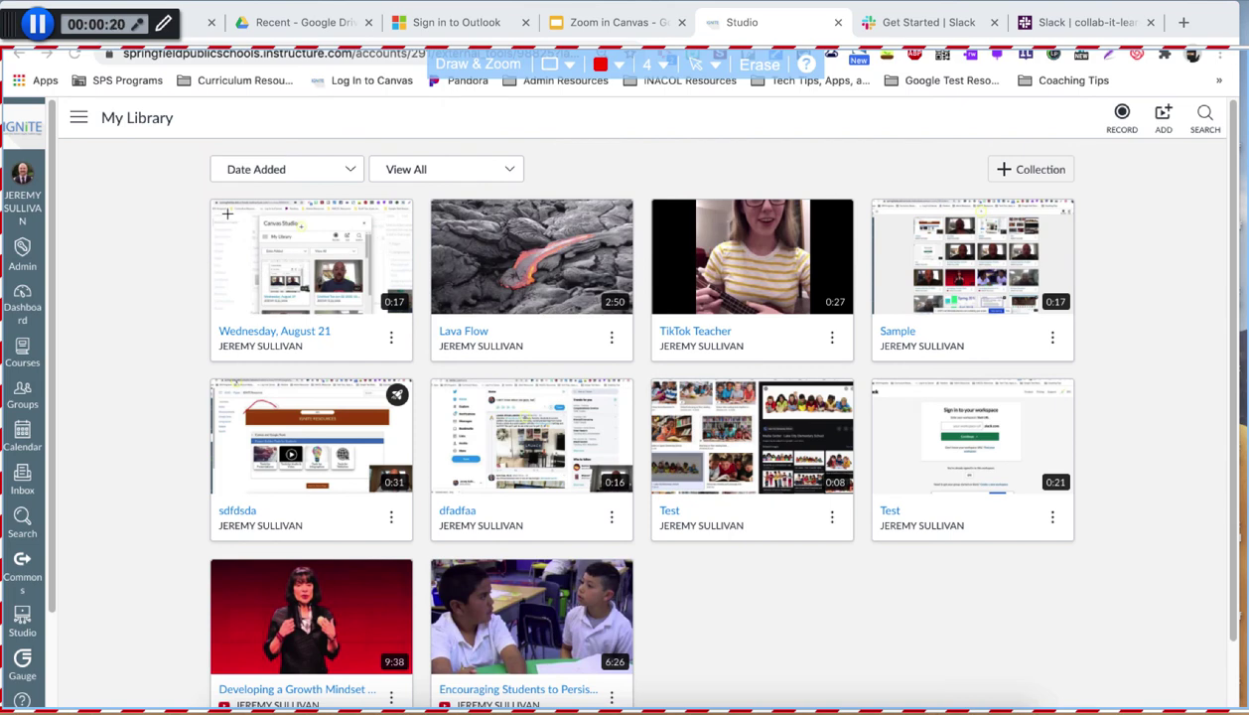
pyautogui.moveTo(198, 192); pyautogui.dragTo(257, 230)
pyautogui.moveTo(336, 289); pyautogui.dragTo(418, 367)
pyautogui.moveTo(860, 381); pyautogui.dragTo(860, 399)
pyautogui.moveTo(977, 516)
pyautogui.mouseDown()
pyautogui.moveTo(989, 534)
pyautogui.moveTo(1076, 552)
pyautogui.mouseUp()
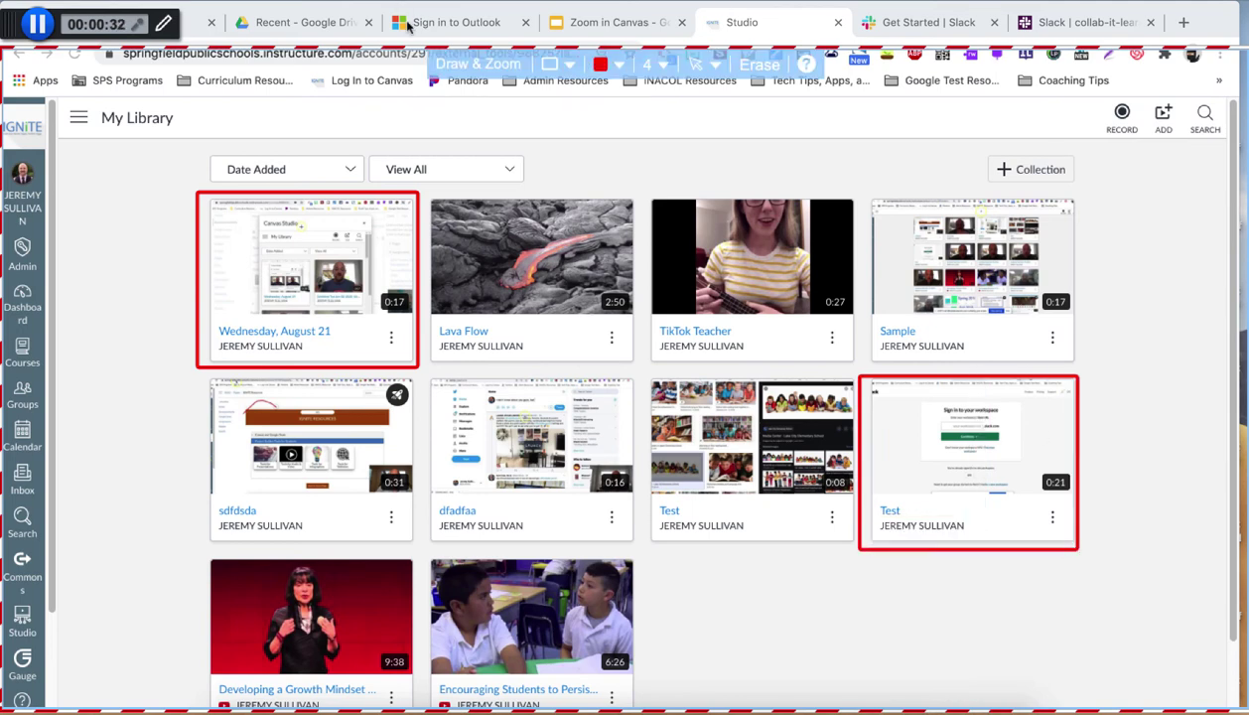
# Draw two freehand red 2s above the thumbnails, then erase all annotations.
pyautogui.click(570, 65)
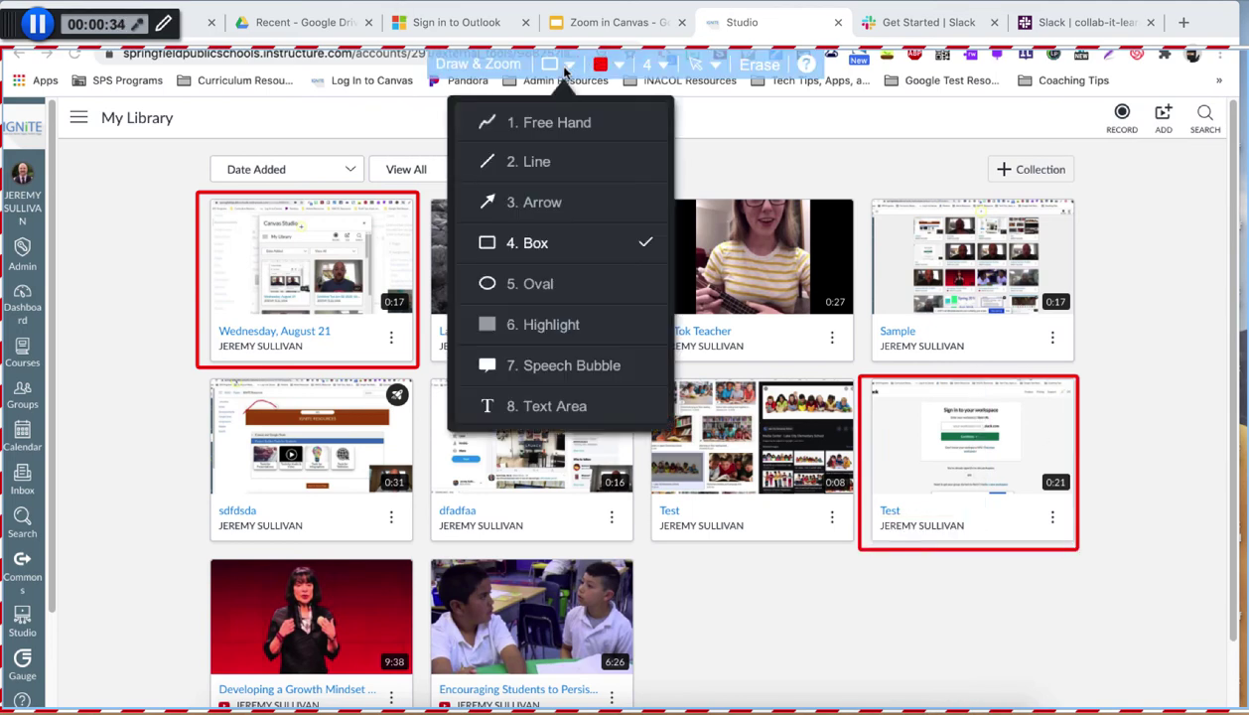
pyautogui.click(549, 123)
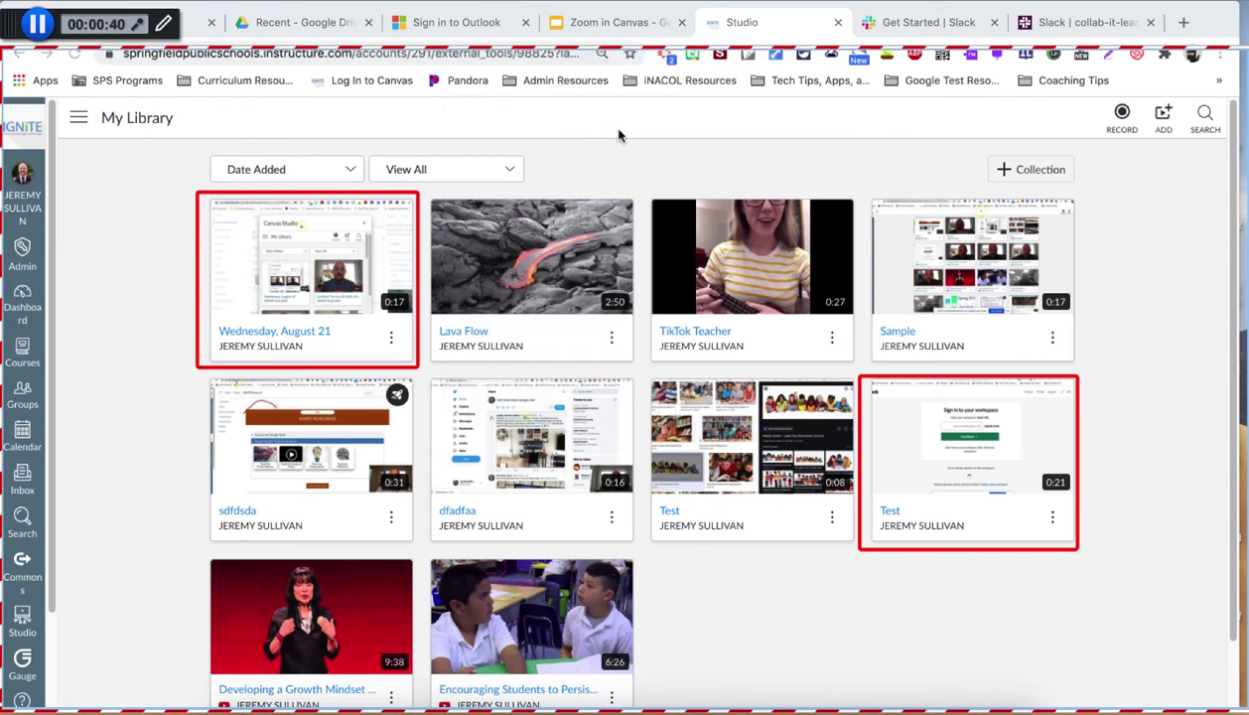
pyautogui.moveTo(585, 146); pyautogui.dragTo(743, 169)
pyautogui.moveTo(825, 103)
pyautogui.mouseDown()
pyautogui.moveTo(825, 121)
pyautogui.moveTo(837, 113)
pyautogui.mouseUp()
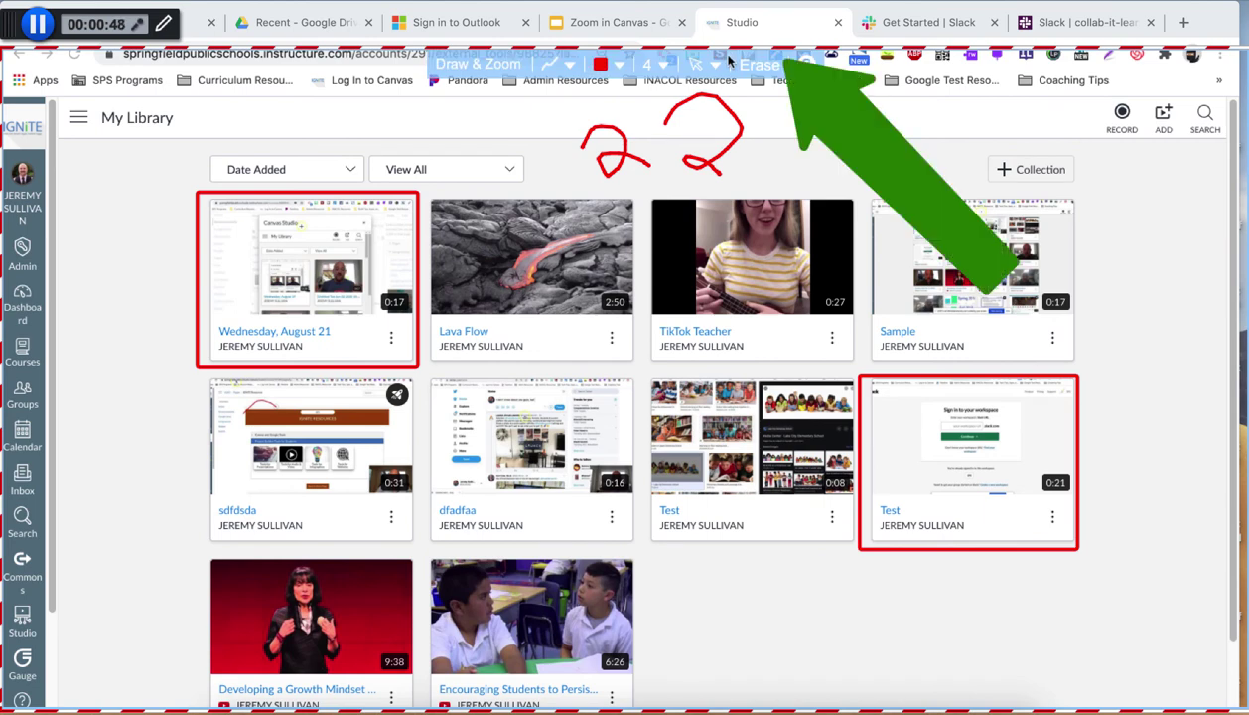
pyautogui.click(760, 66)
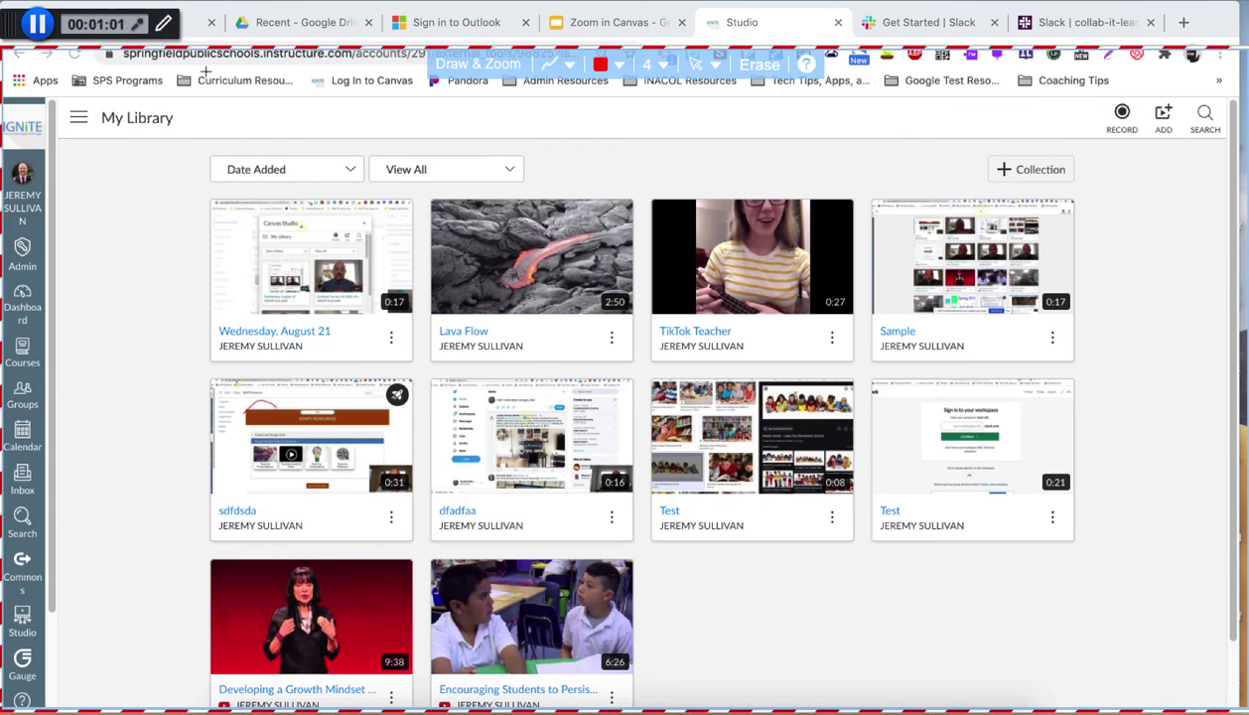
# Put away the drawing tools, pause, and finish the 1:12 recording to reach its preview.
pyautogui.click(163, 25)
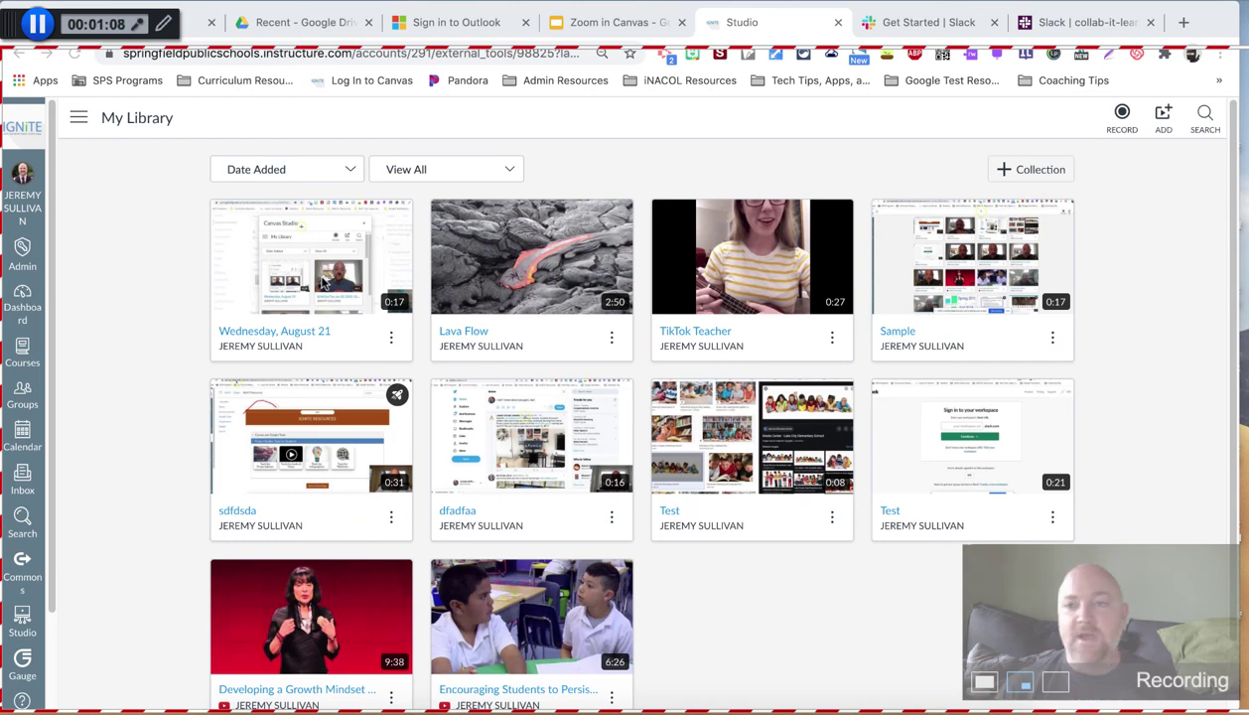
pyautogui.click(37, 24)
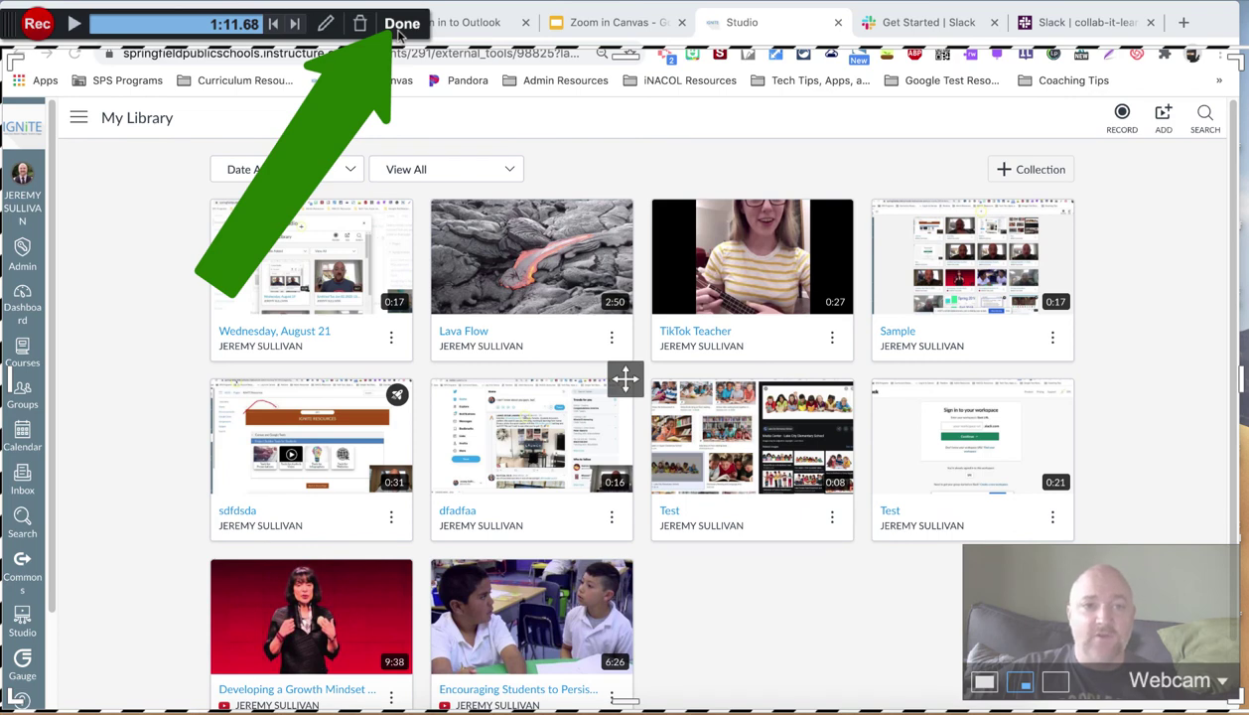
pyautogui.click(401, 24)
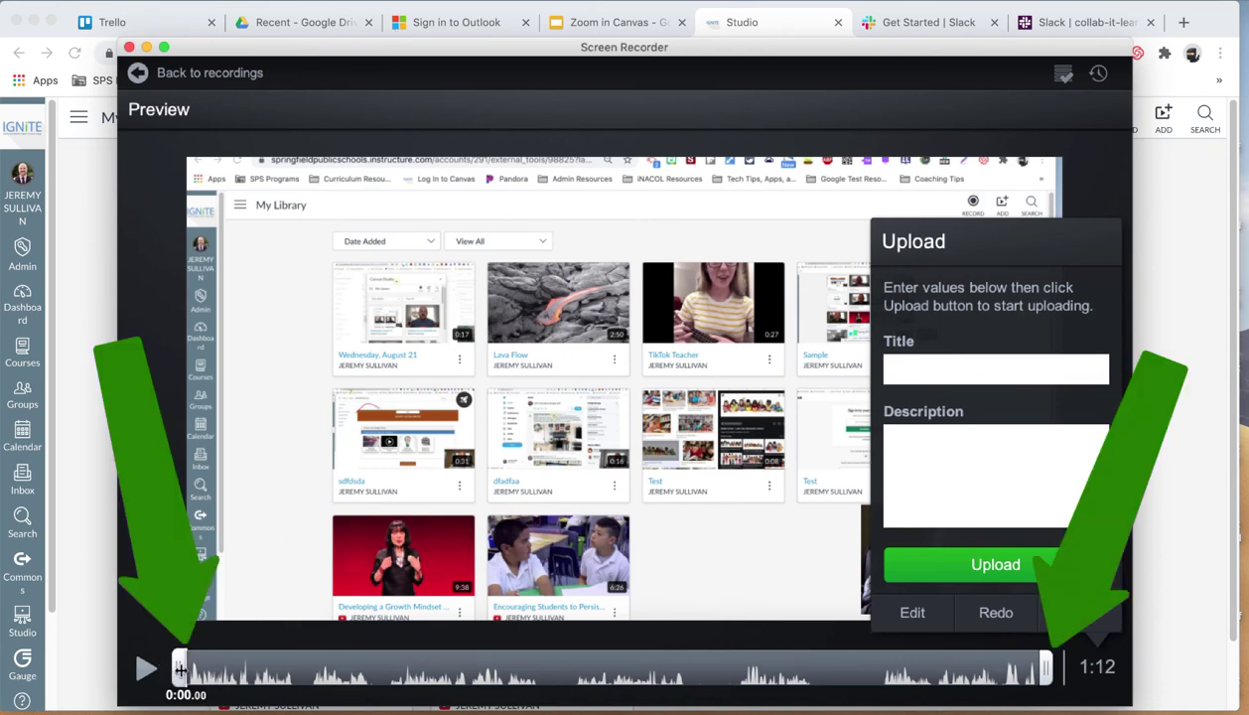
# Trim the recording to a 0:51 section starting at 0:06.56.
pyautogui.moveTo(179, 670); pyautogui.dragTo(255, 669)
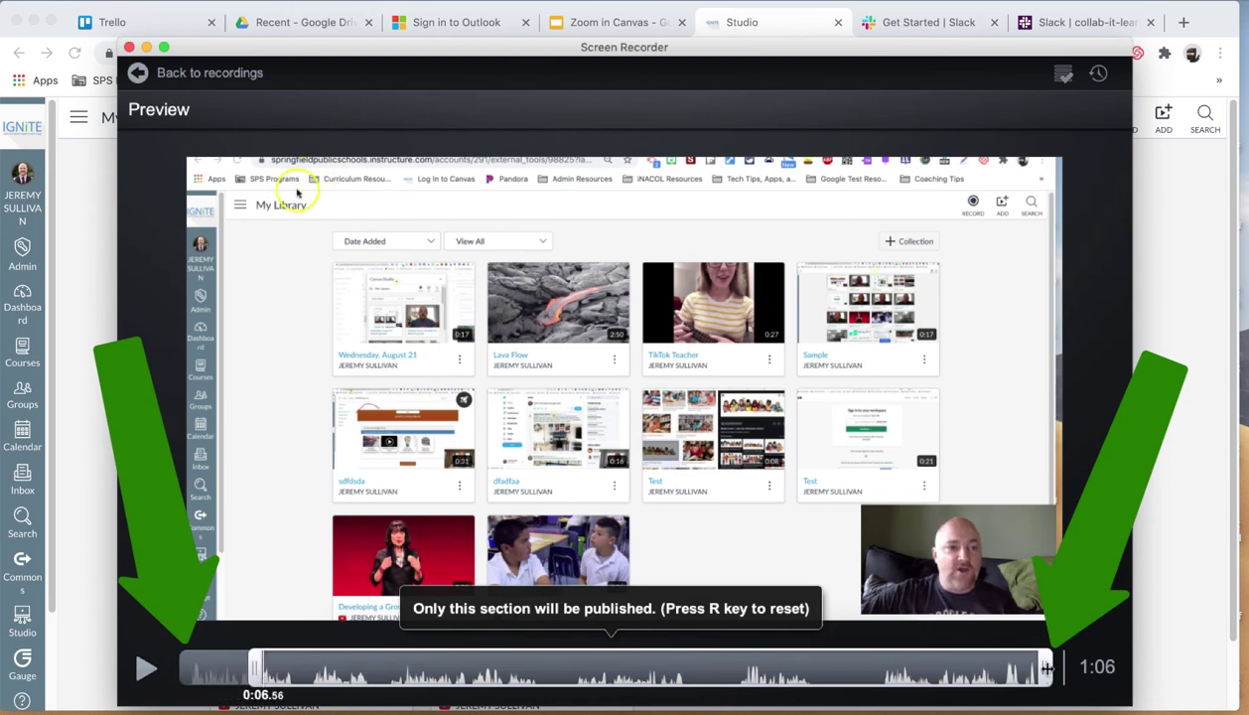
pyautogui.moveTo(1048, 670); pyautogui.dragTo(870, 675)
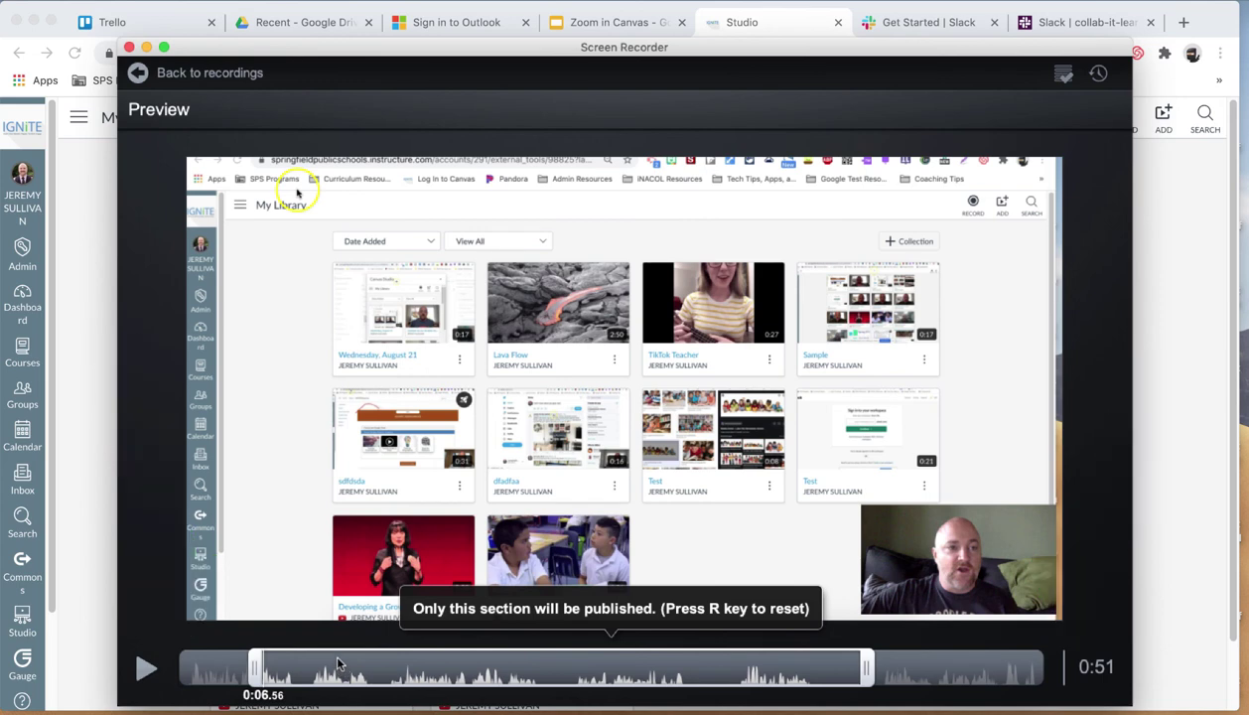
pyautogui.click(892, 368)
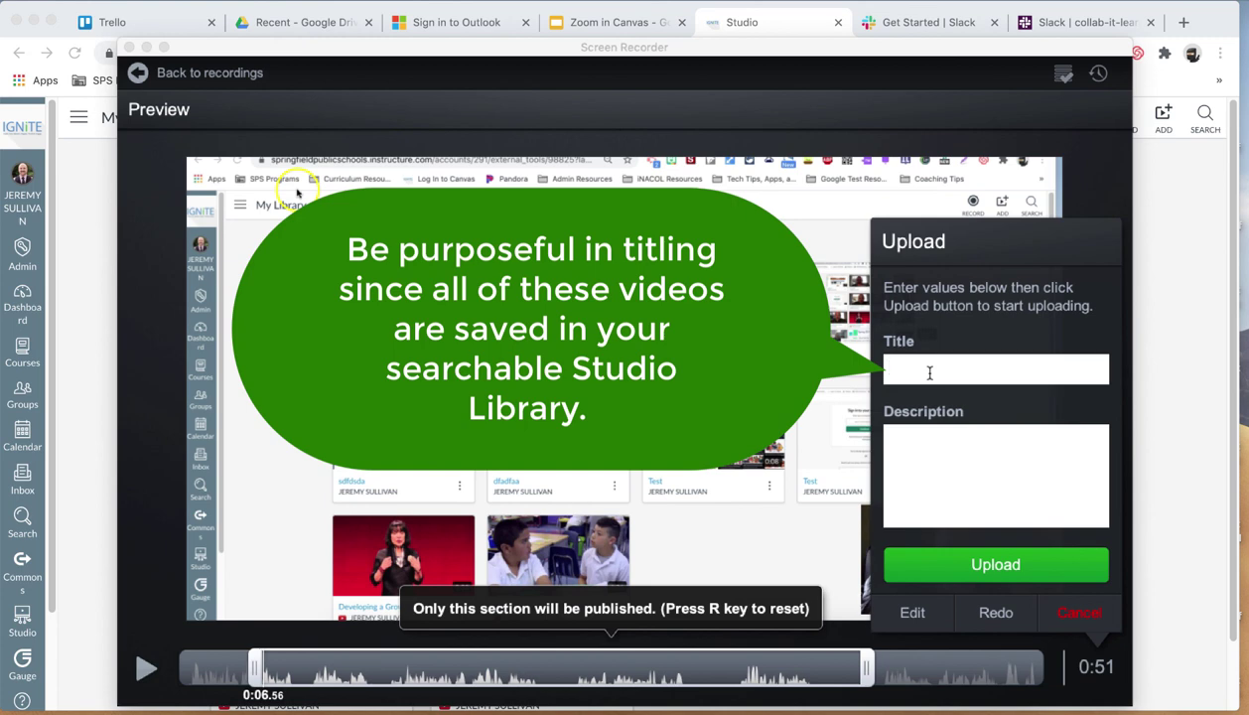
# Title the recording 'Test', upload it to Studio, and continue past the confirmation.
pyautogui.write('Test')
pyautogui.click(931, 447)
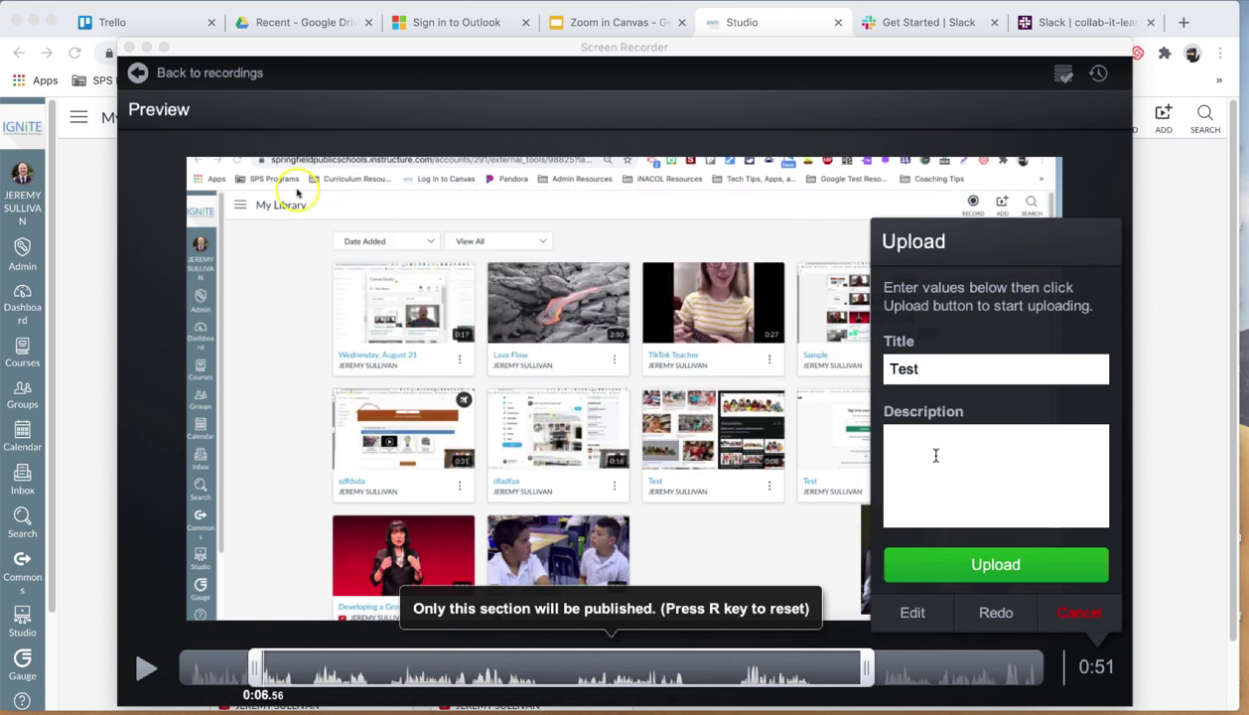
pyautogui.click(994, 566)
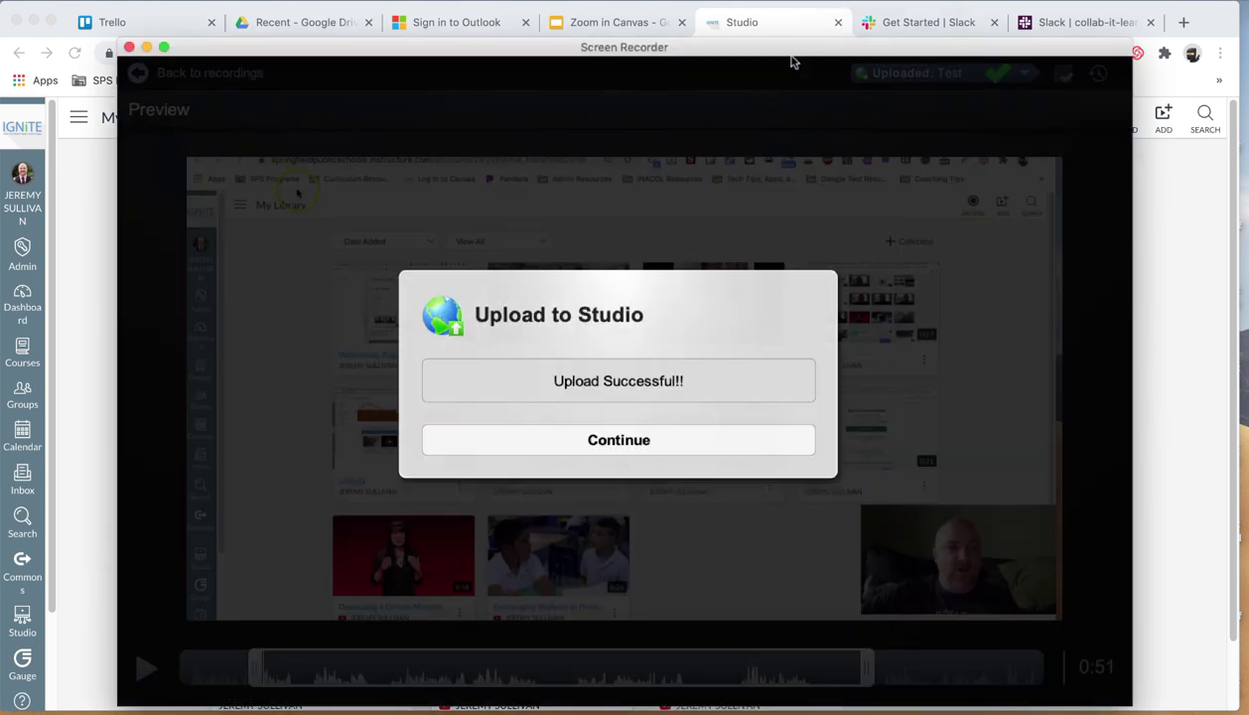
pyautogui.click(636, 440)
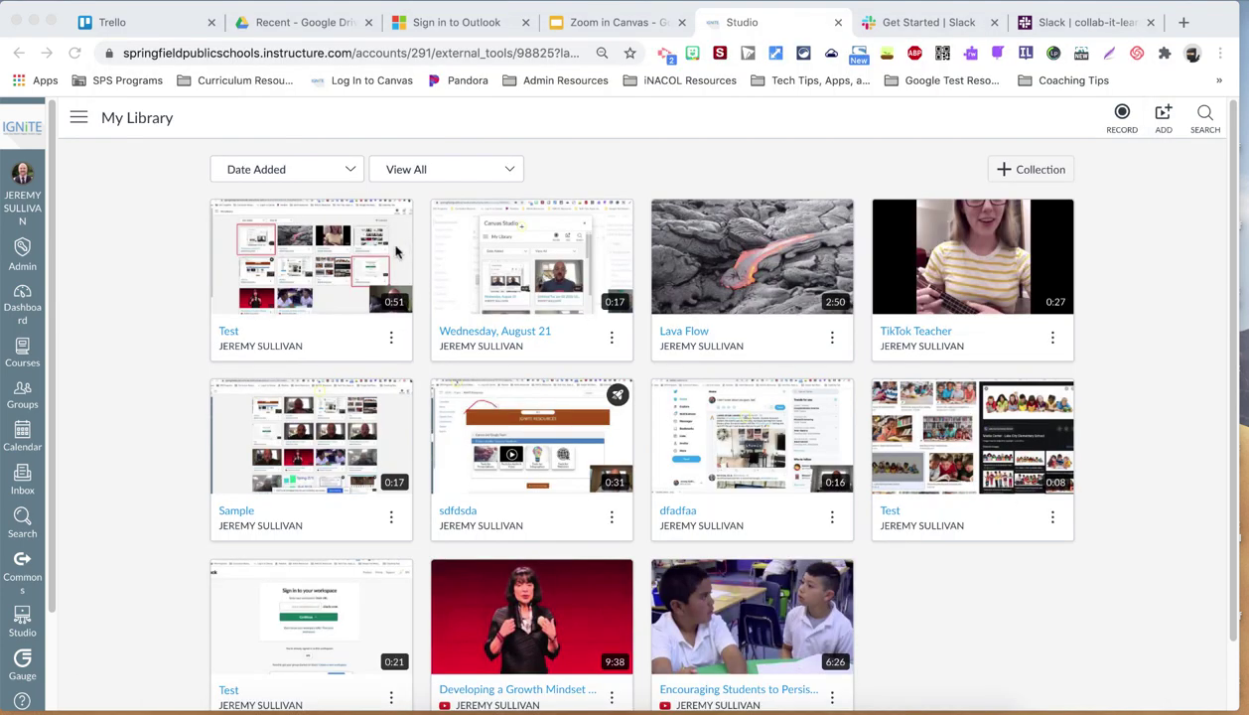